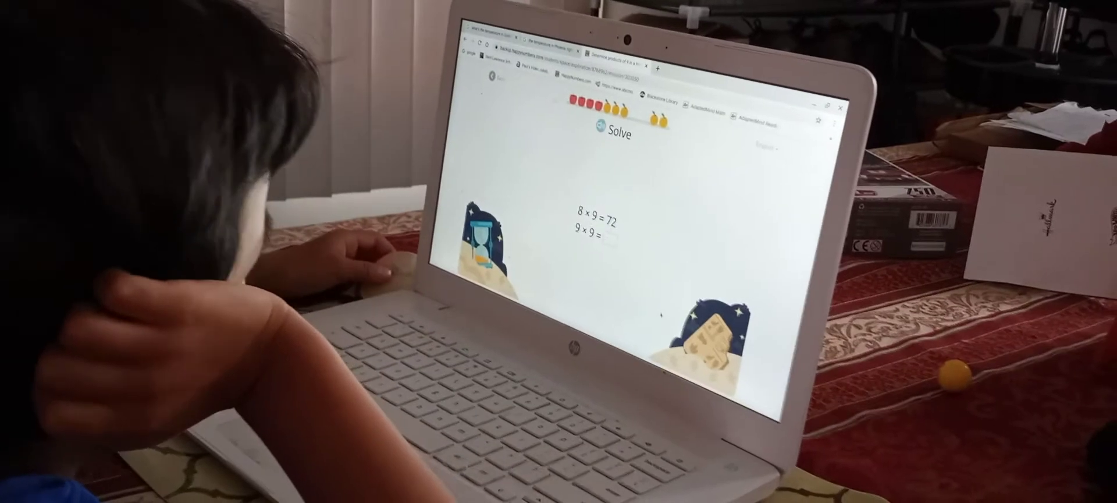
text(81)
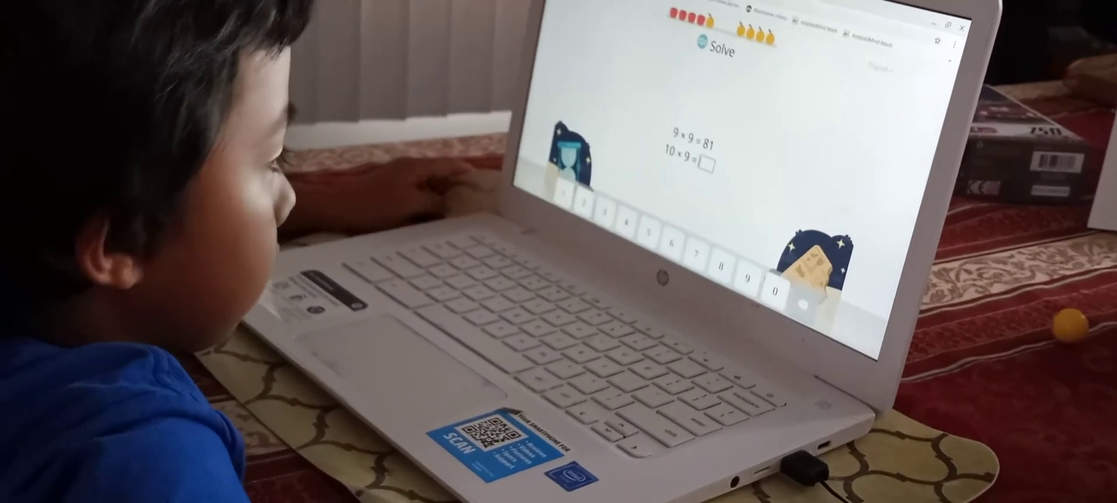
- Answer 10 × 9 with 90 on the on-screen keypad
click(749, 277)
click(774, 291)
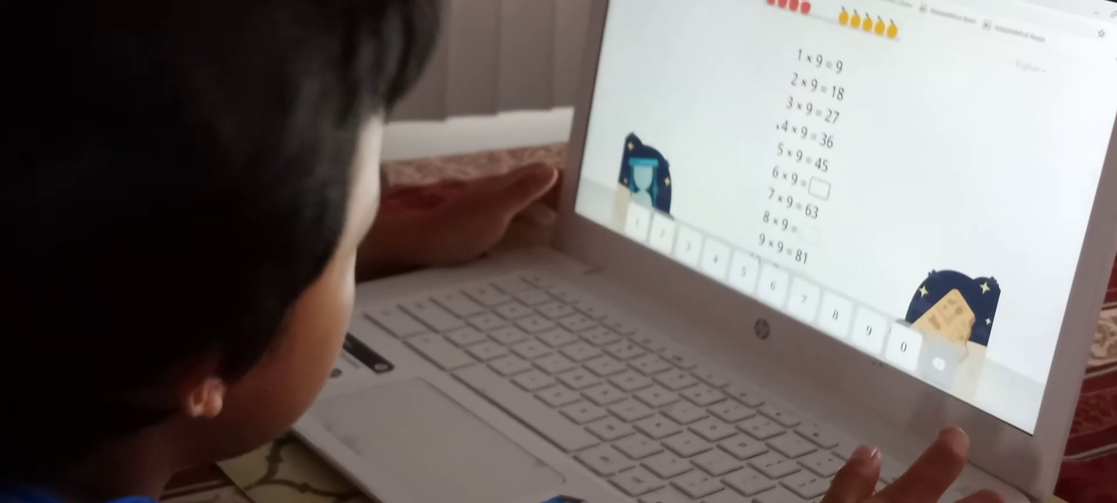
text(54)
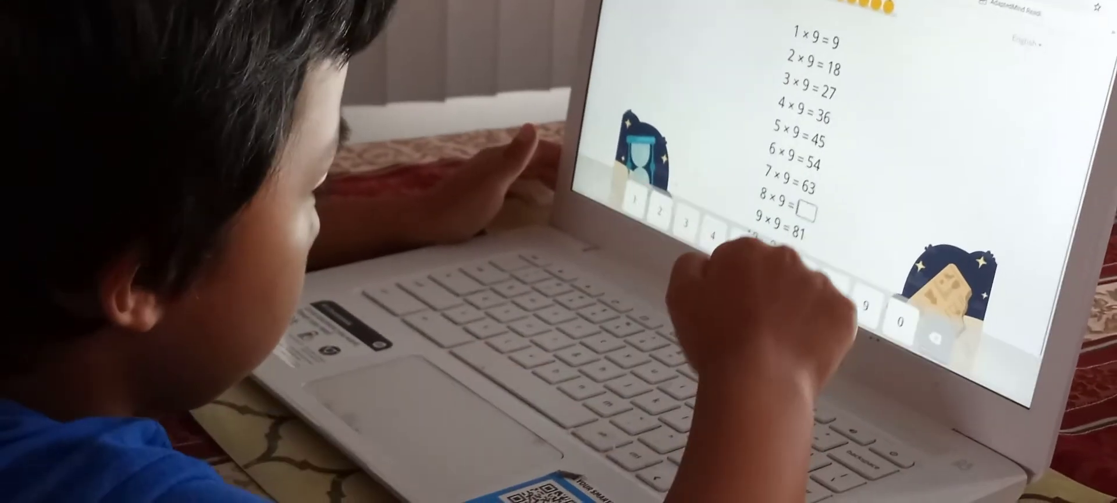
text(72)
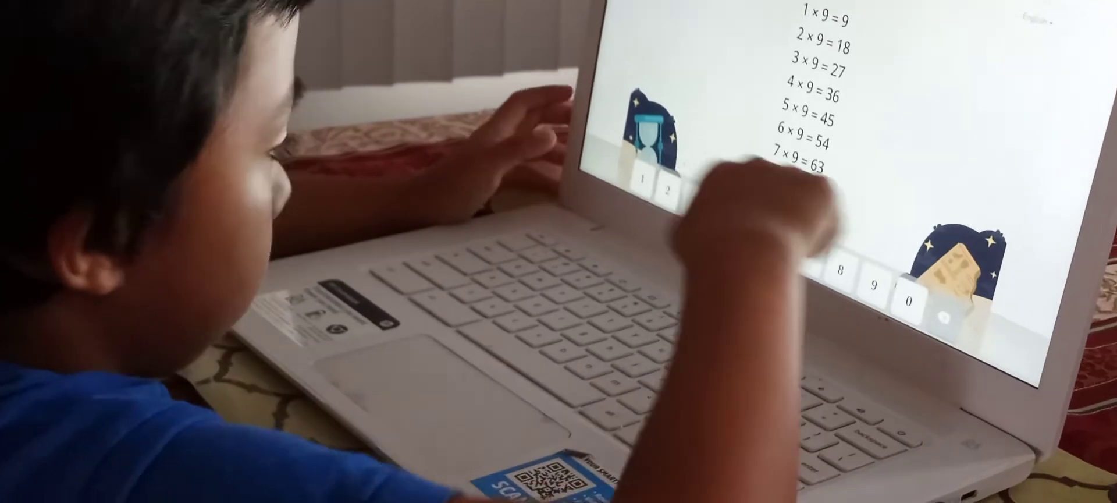
text(90)
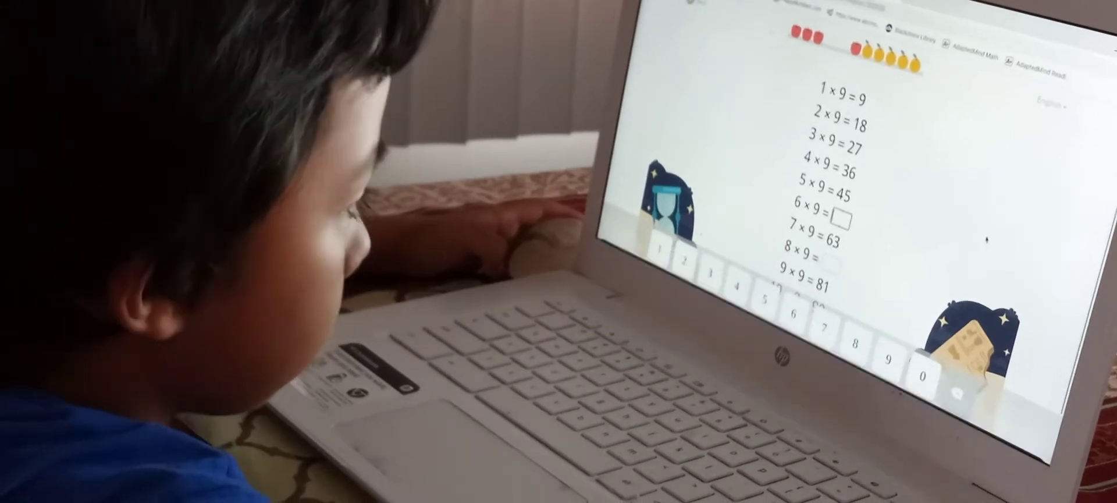
text(54)
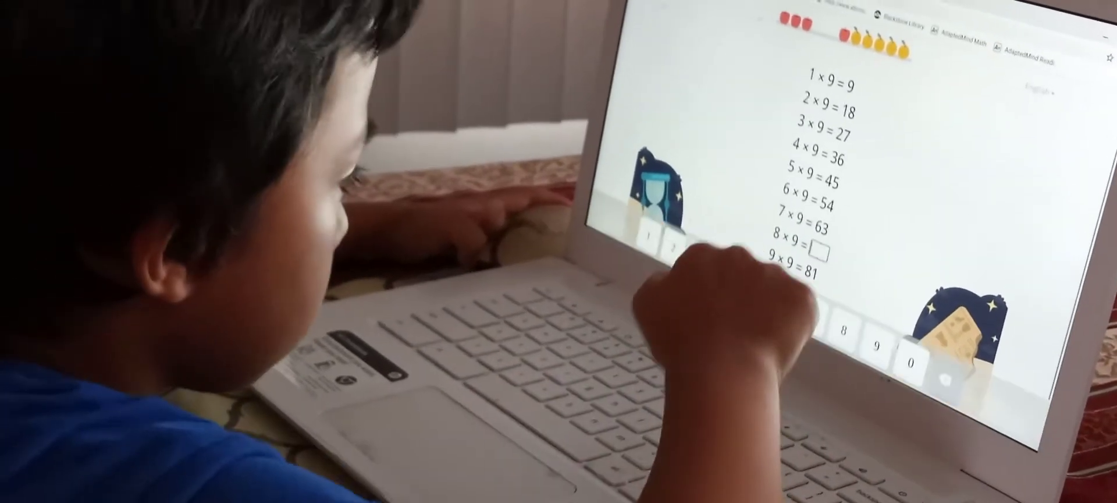
text(2)
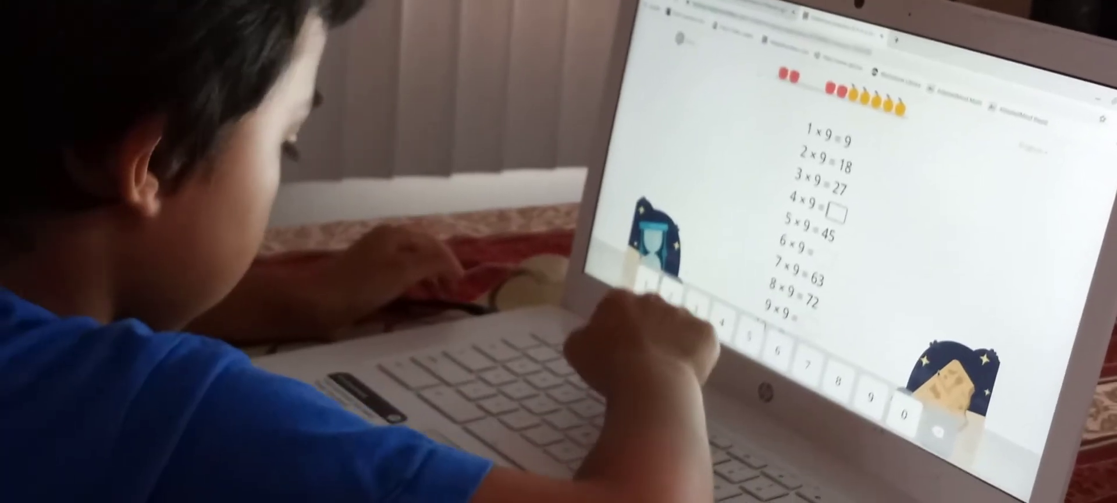
- Enter 36 for 4 × 9 and start the 9 × 9 answer
click(695, 306)
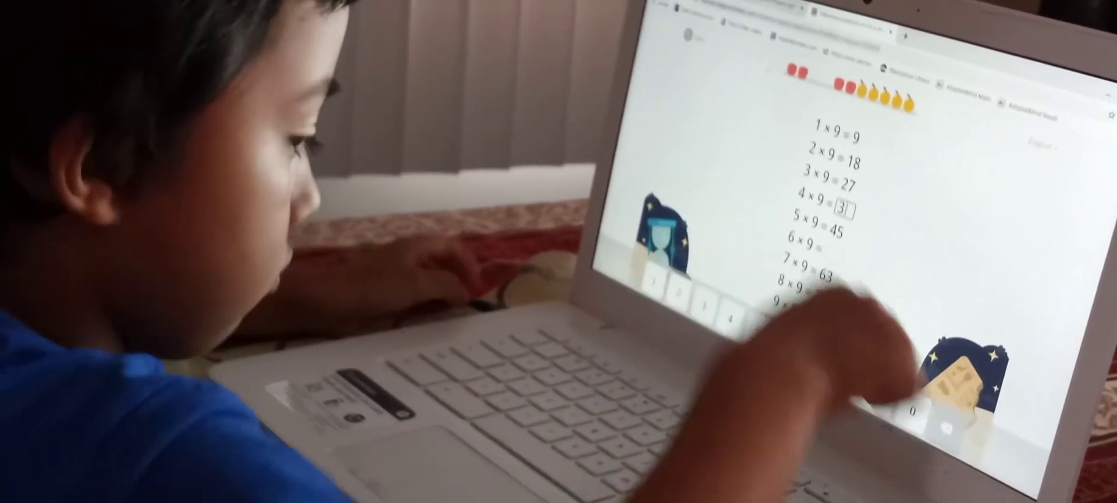
click(784, 334)
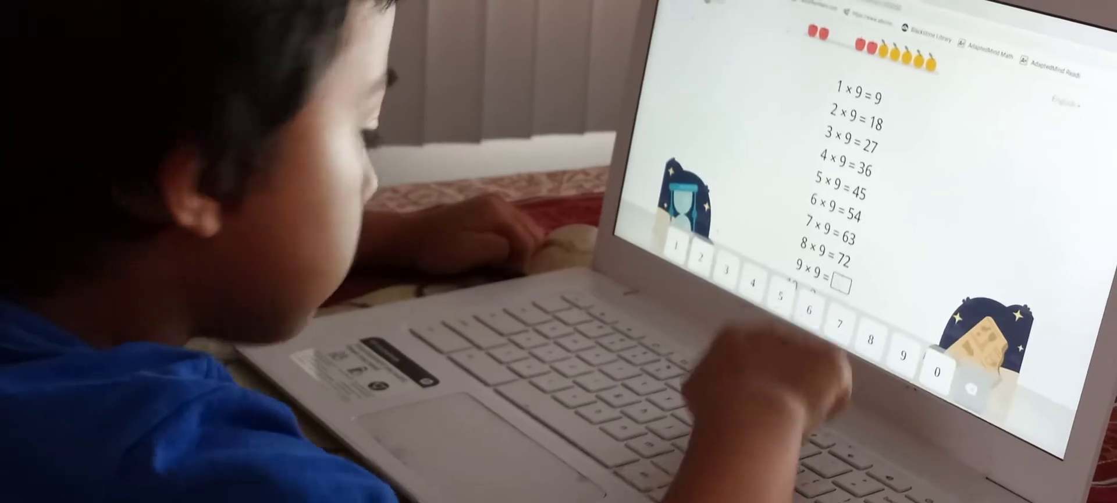
click(869, 337)
text(81)
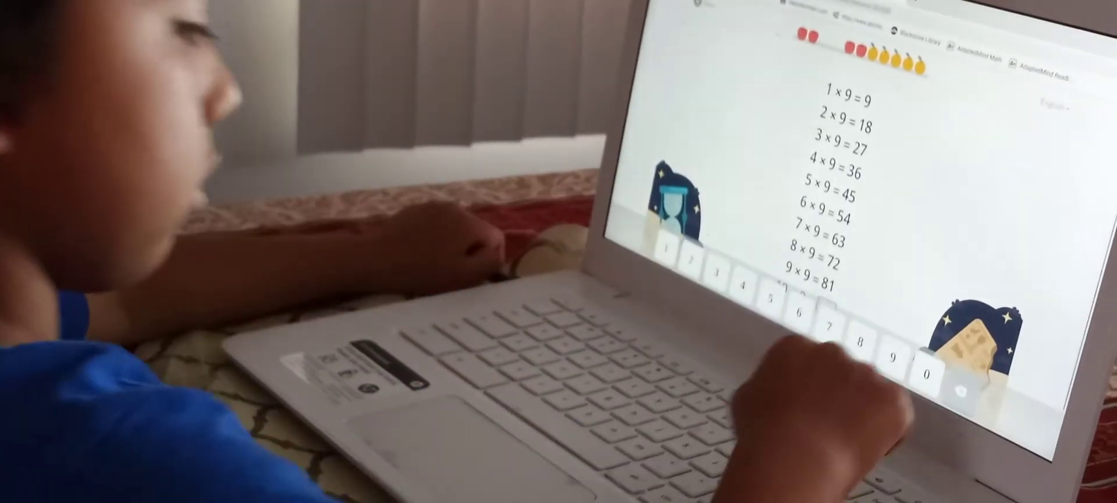
text(0)
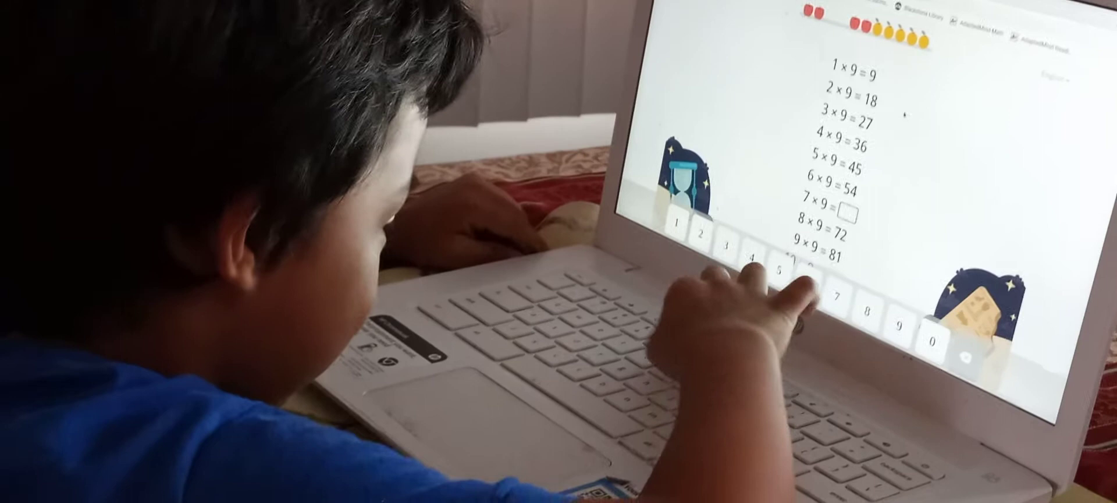
text(63)
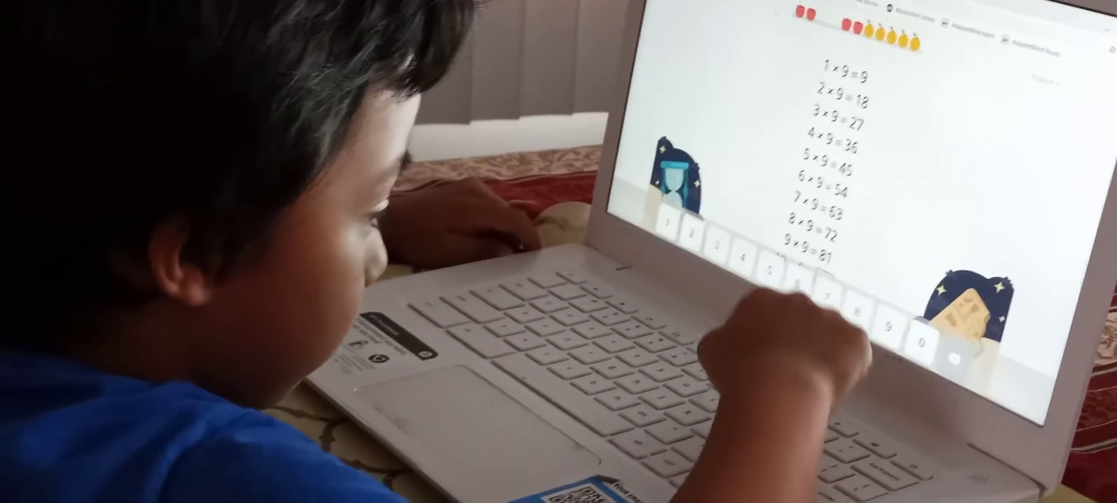
text(90)
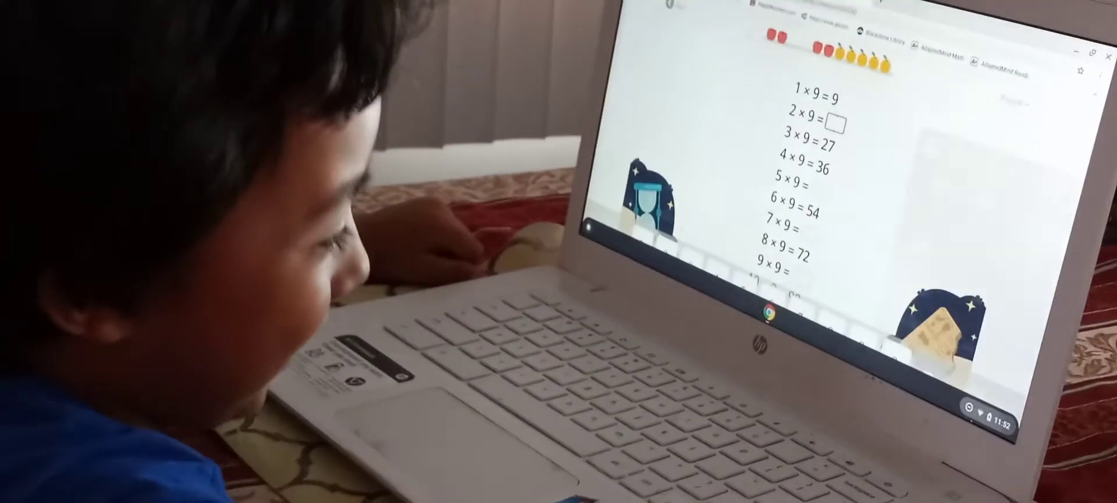
- Dismiss the quick settings panel that Alt+Shift+S brought up
key(alt+shift+s)
key(Escape)
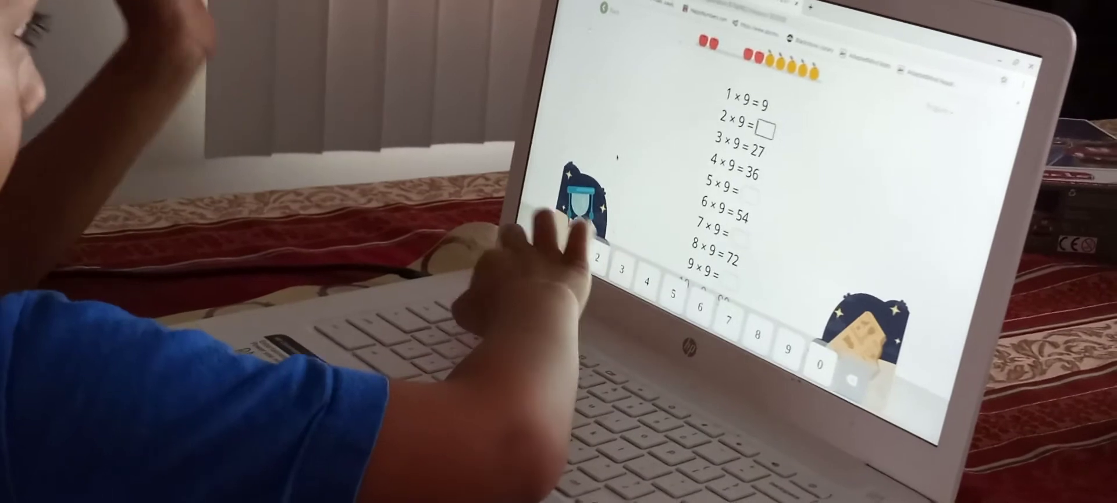
text(18)
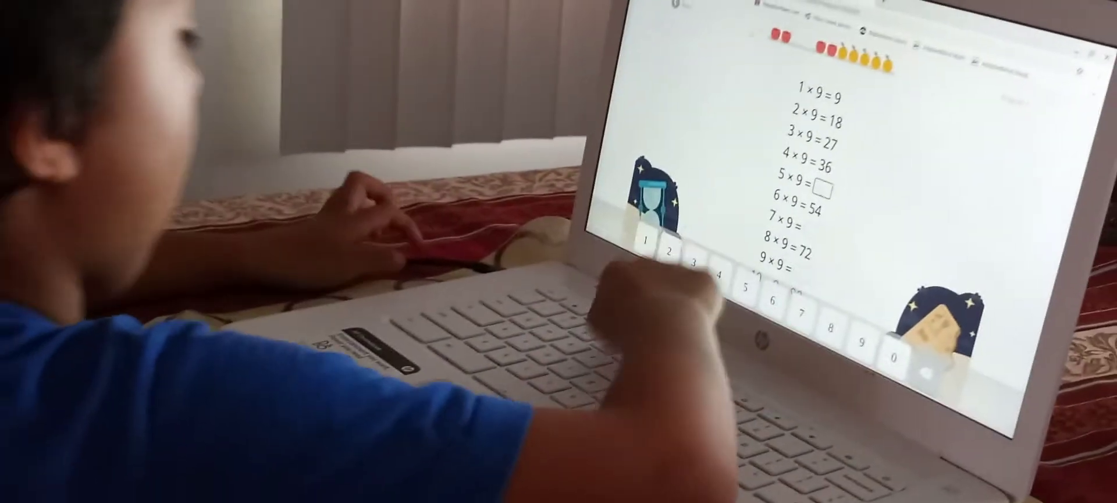
text(45)
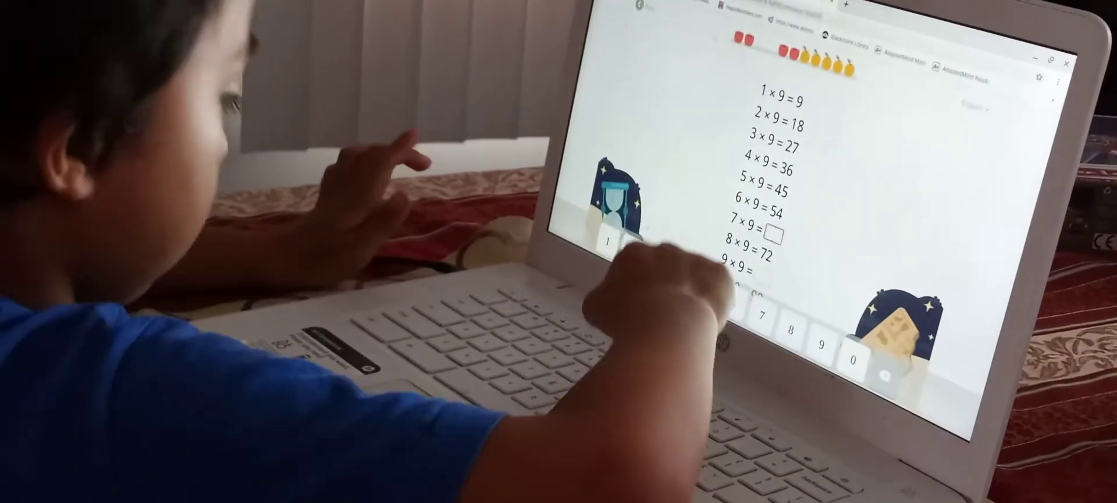
text(3)
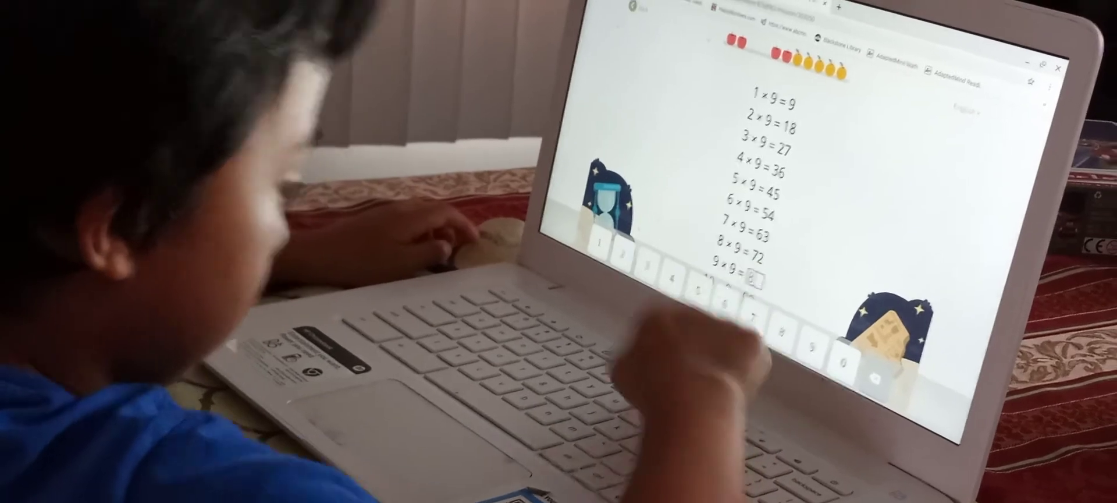
text(81)
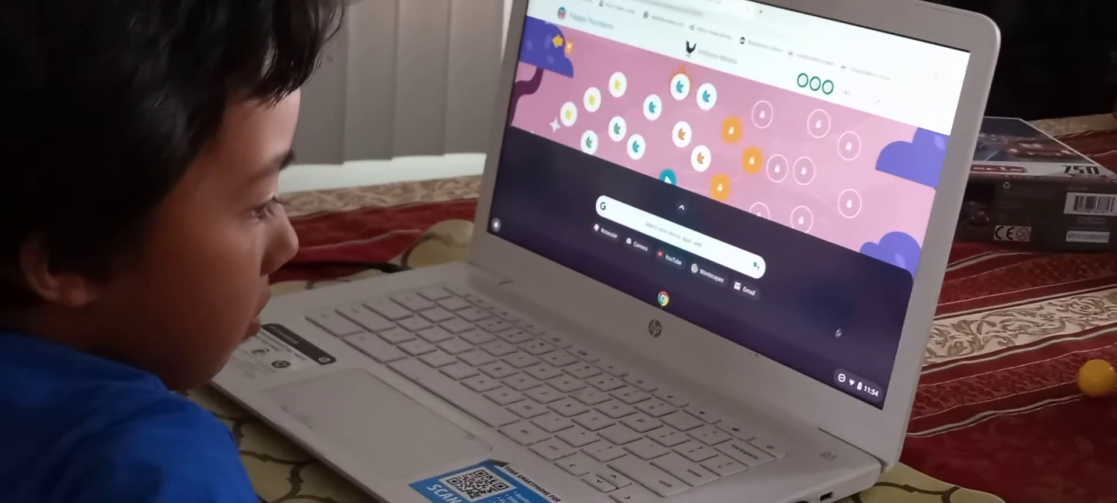
- Close the ChromeOS search launcher covering the Happy Numbers lesson map
click(837, 344)
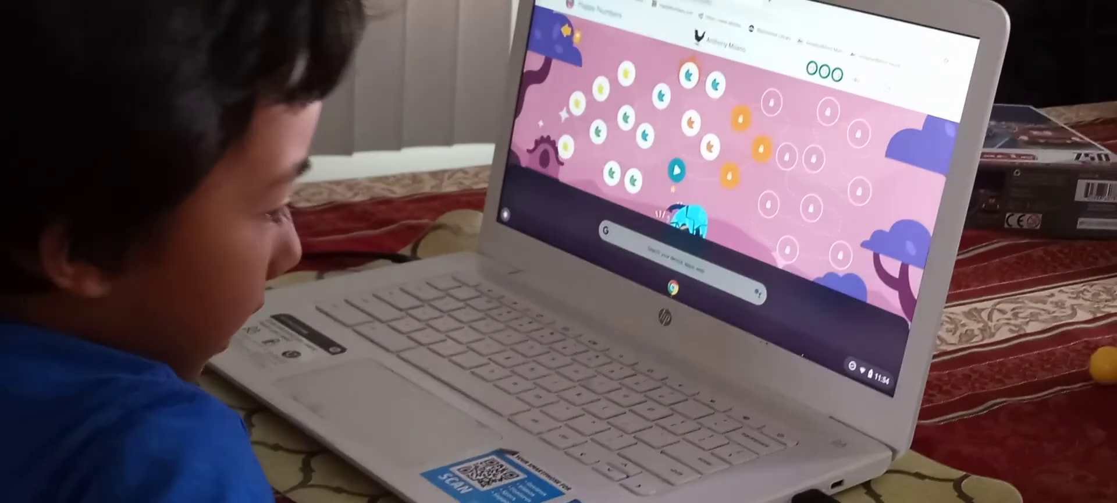